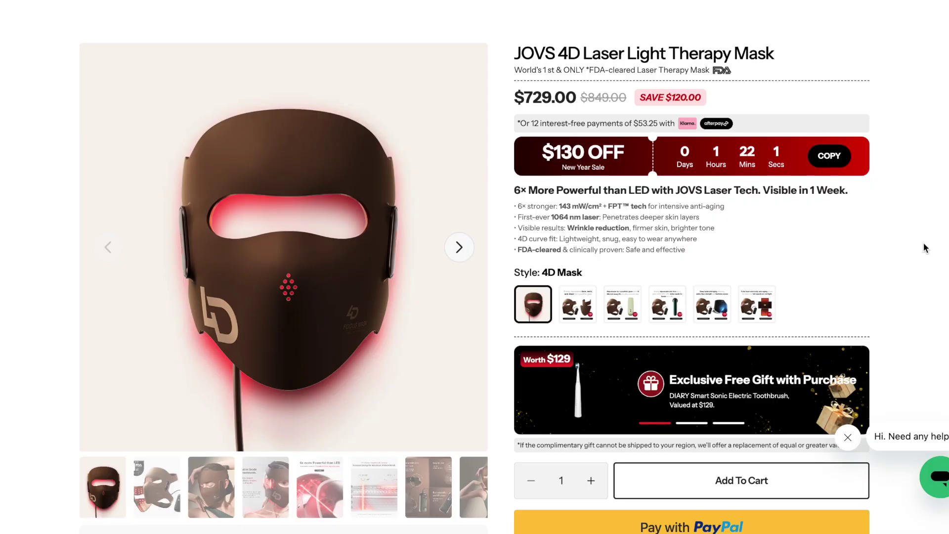
Scroll to the Before & After section and cycle through the Firming, Glow and Spots photos.
{"action": "scroll", "coordinate": [924, 242], "scroll_direction": "down", "scroll_amount": 15}
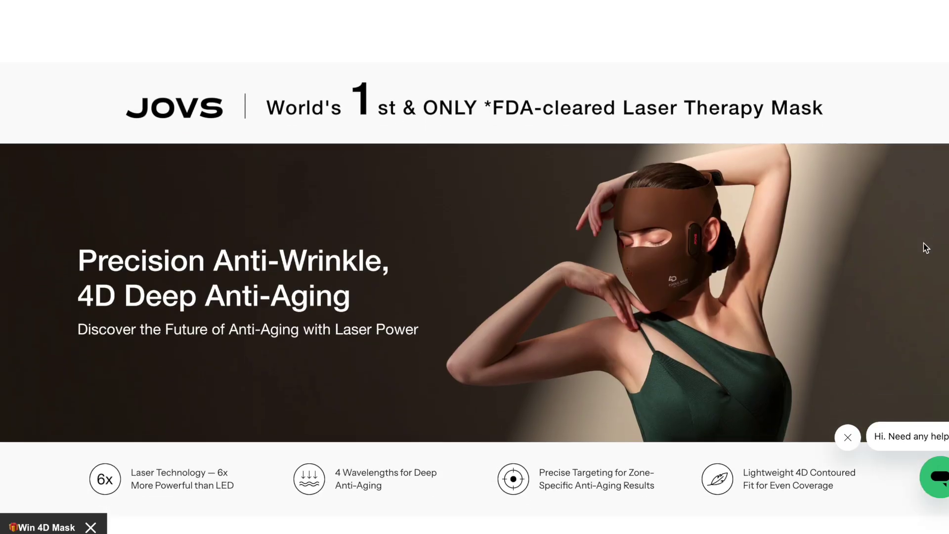
{"action": "scroll", "coordinate": [924, 242], "scroll_direction": "down", "scroll_amount": 10}
{"action": "left_click", "coordinate": [470, 102]}
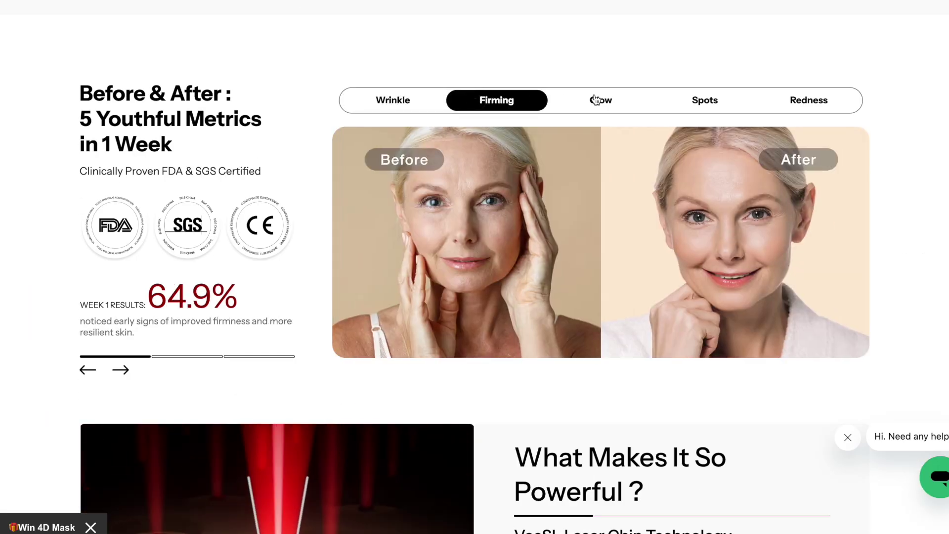
{"action": "left_click", "coordinate": [600, 99]}
{"action": "left_click", "coordinate": [673, 99]}
Scroll further down the JOVS mask product page to its comparison table.
{"action": "scroll", "coordinate": [905, 242], "scroll_direction": "down", "scroll_amount": 6}
{"action": "scroll", "coordinate": [918, 273], "scroll_direction": "down", "scroll_amount": 12}
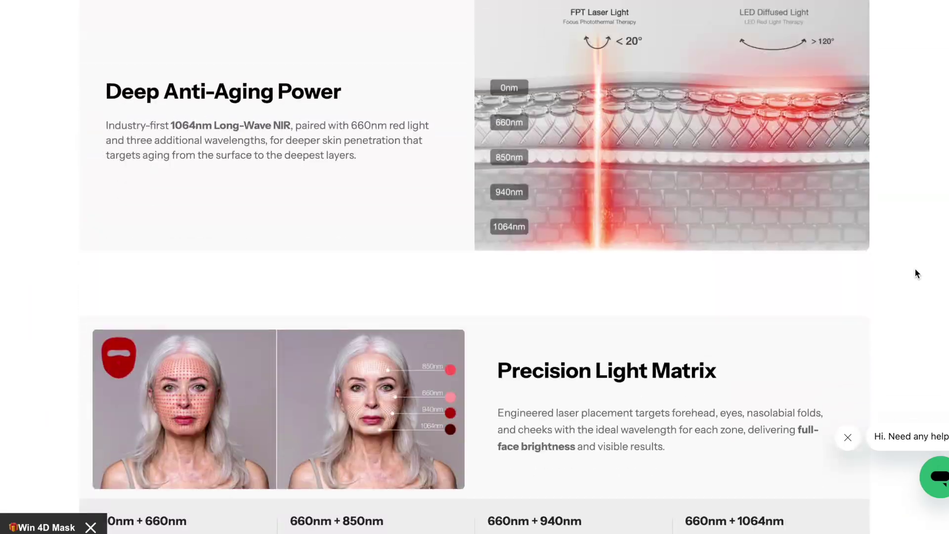
{"action": "scroll", "coordinate": [918, 274], "scroll_direction": "up", "scroll_amount": 1}
{"action": "scroll", "coordinate": [917, 274], "scroll_direction": "down", "scroll_amount": 3}
{"action": "scroll", "coordinate": [917, 273], "scroll_direction": "down", "scroll_amount": 3}
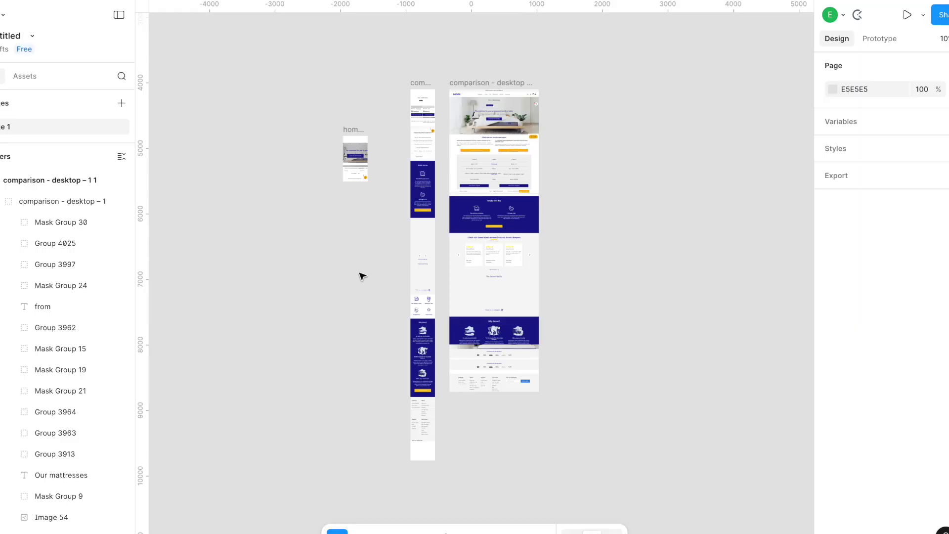
Select the comparison - desktop frame, zoom in, and pick out the yellow button group.
{"action": "left_click", "coordinate": [489, 145]}
{"action": "scroll", "coordinate": [490, 146], "scroll_direction": "up", "scroll_amount": 5, "text": "ctrl"}
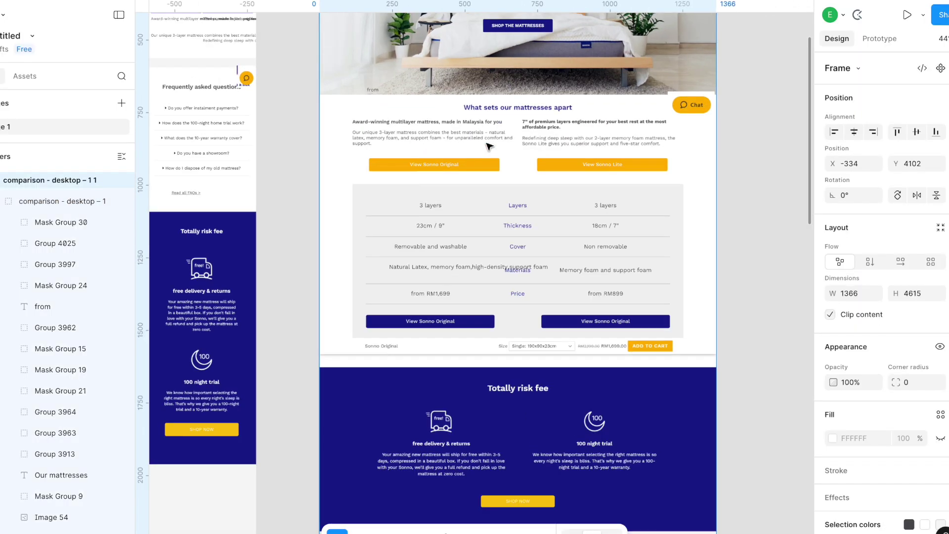
{"action": "scroll", "coordinate": [489, 146], "scroll_direction": "up", "scroll_amount": 3}
{"action": "left_click", "coordinate": [405, 235]}
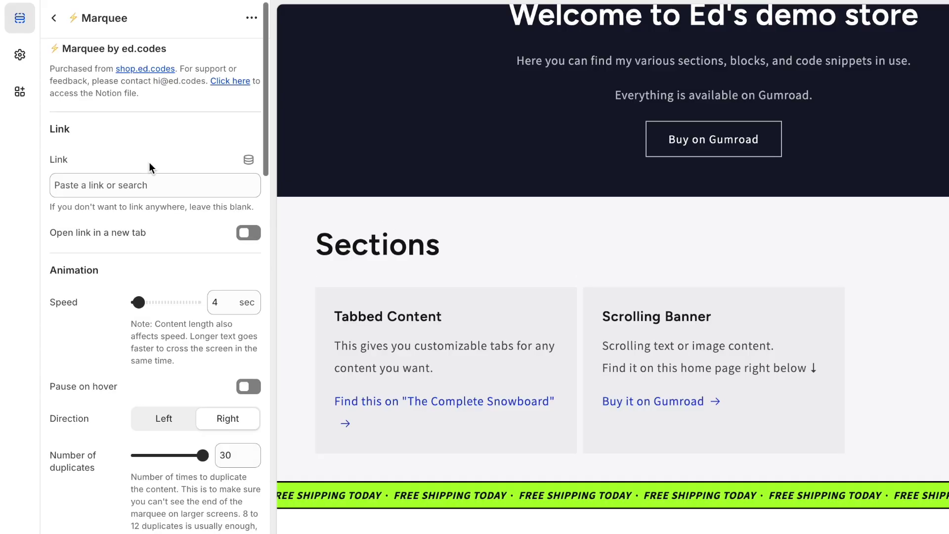
{"action": "scroll", "coordinate": [149, 162], "scroll_direction": "down", "scroll_amount": 4}
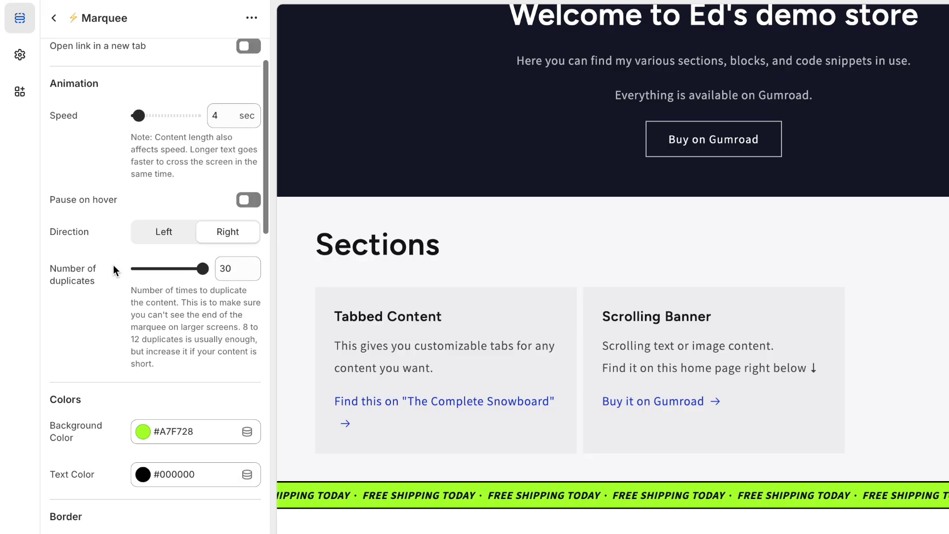
{"action": "scroll", "coordinate": [115, 270], "scroll_direction": "down", "scroll_amount": 5}
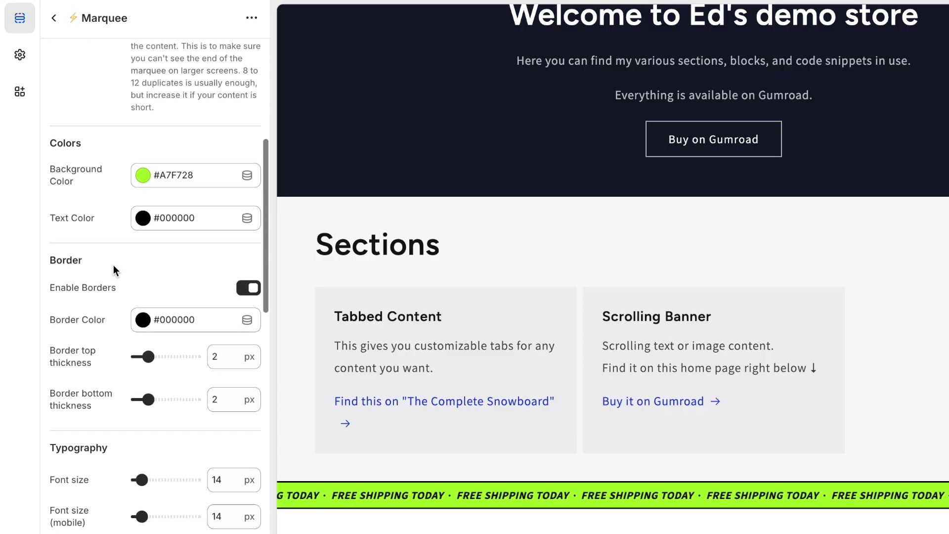
{"action": "scroll", "coordinate": [114, 269], "scroll_direction": "down", "scroll_amount": 5}
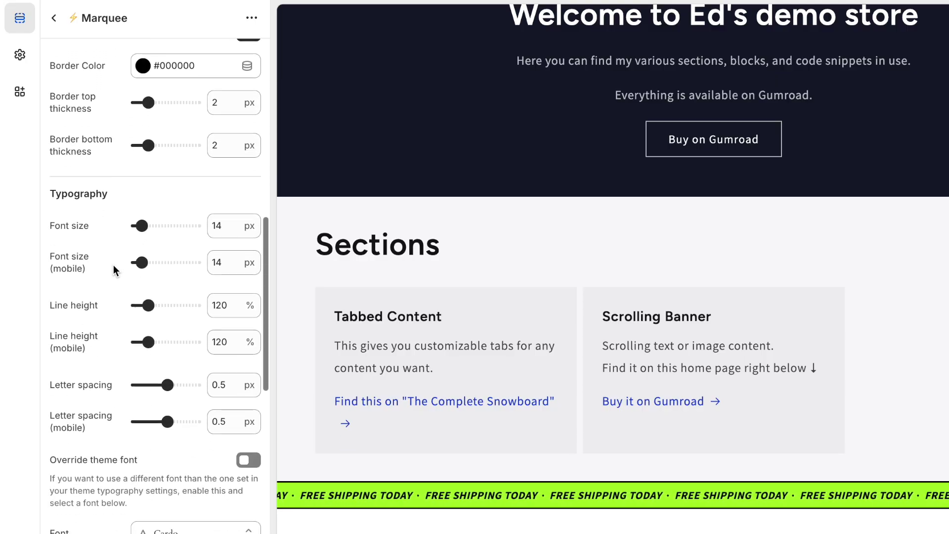
{"action": "scroll", "coordinate": [114, 269], "scroll_direction": "down", "scroll_amount": 6}
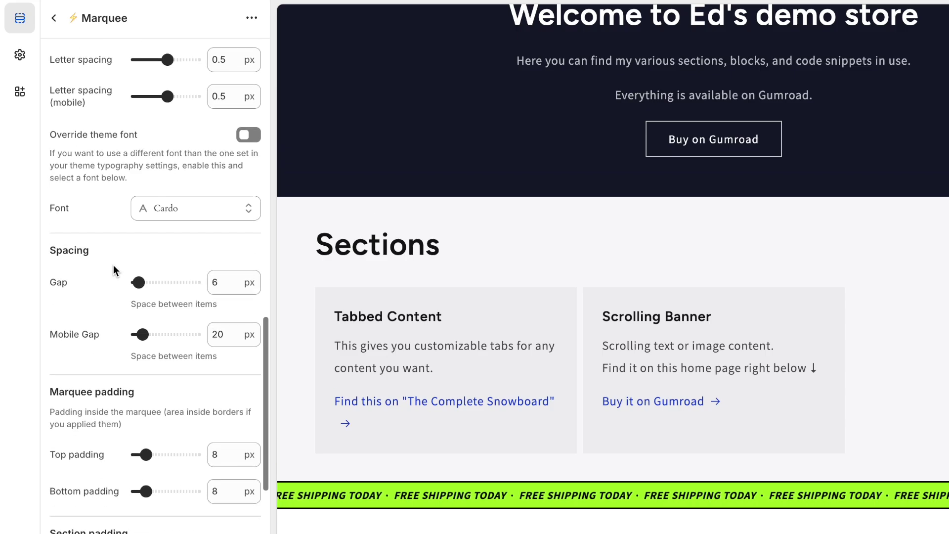
{"action": "scroll", "coordinate": [113, 265], "scroll_direction": "down", "scroll_amount": 3}
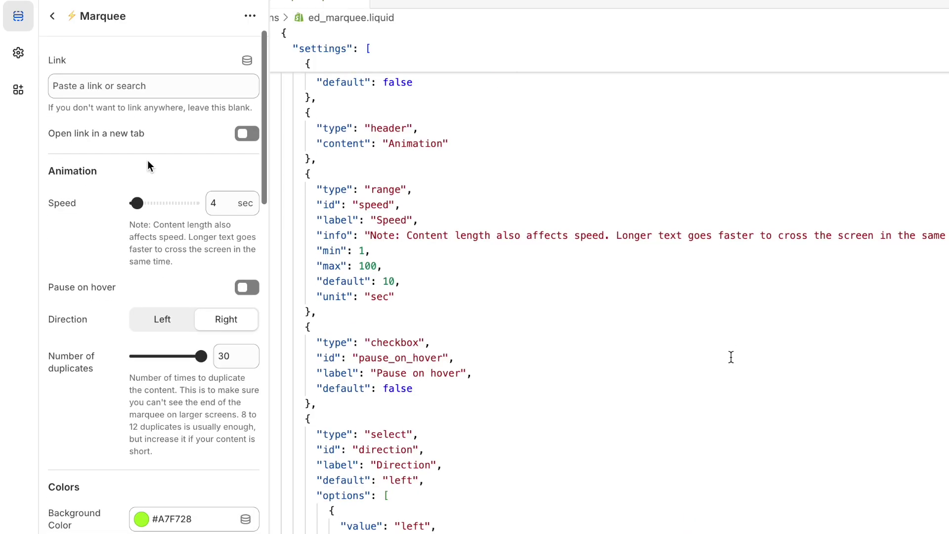
{"action": "scroll", "coordinate": [147, 160], "scroll_direction": "down", "scroll_amount": 3}
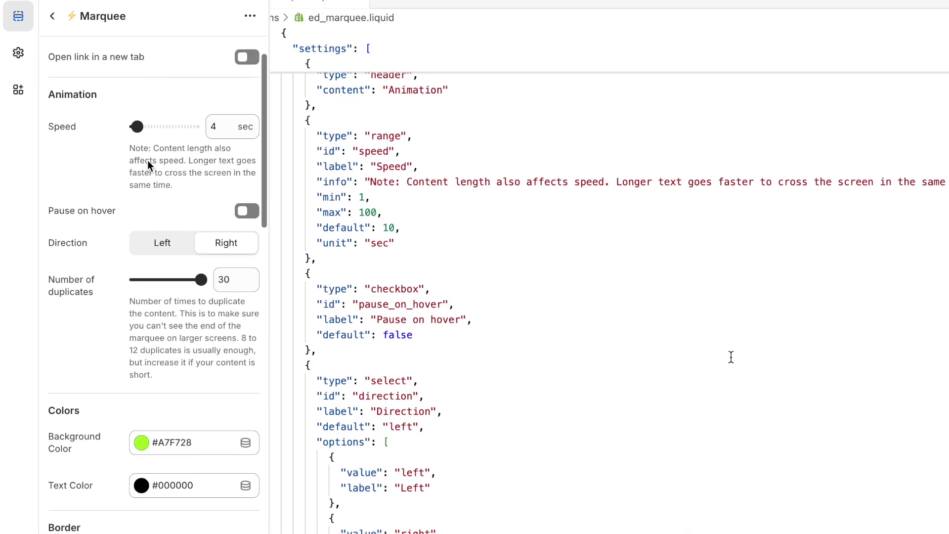
{"action": "scroll", "coordinate": [114, 267], "scroll_direction": "down", "scroll_amount": 3}
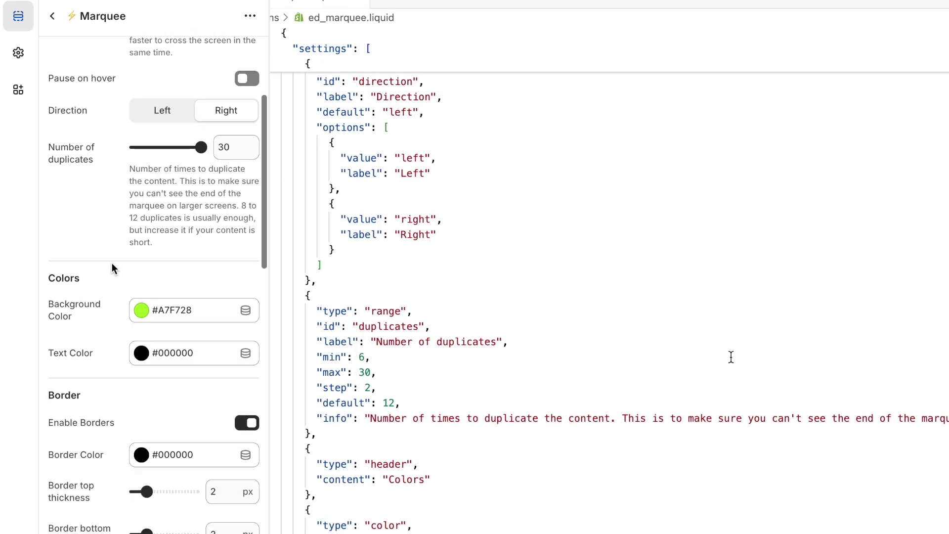
{"action": "scroll", "coordinate": [112, 267], "scroll_direction": "down", "scroll_amount": 3}
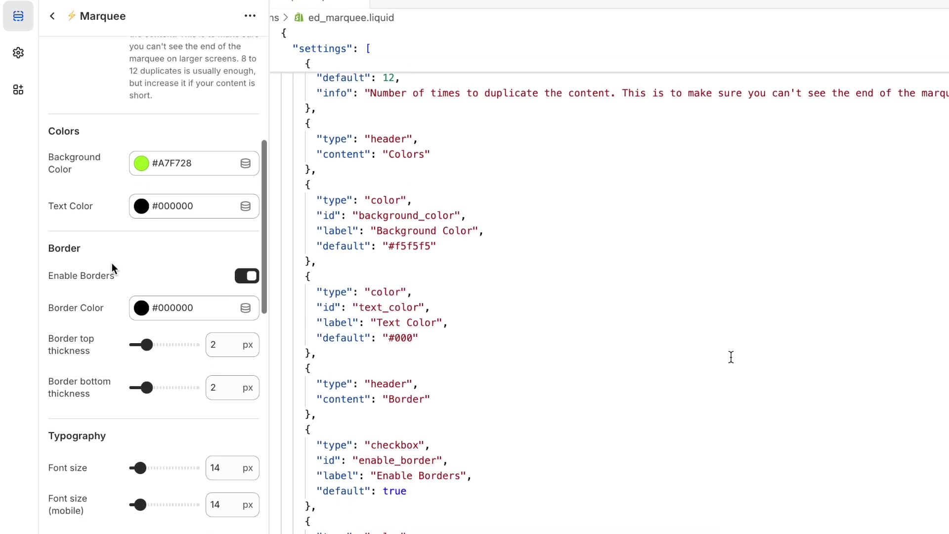
{"action": "scroll", "coordinate": [112, 263], "scroll_direction": "down", "scroll_amount": 3}
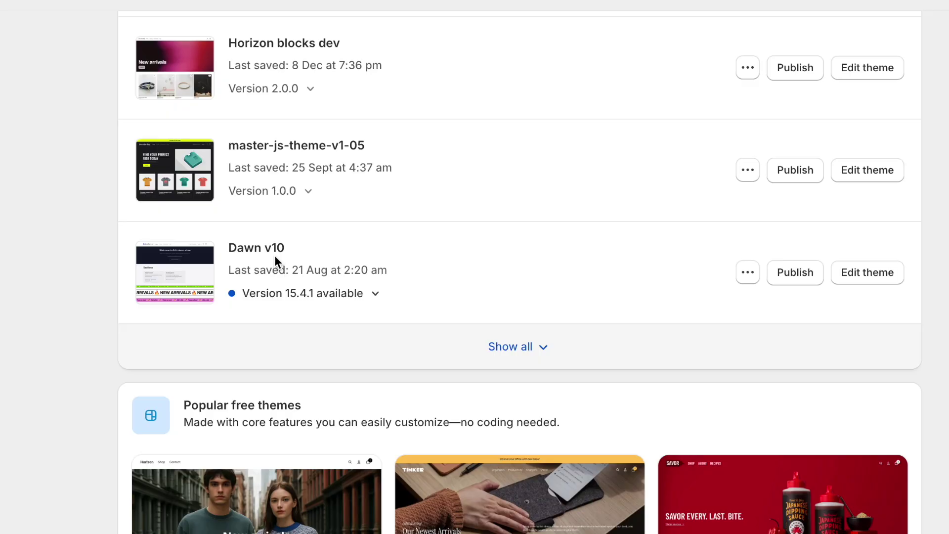
Expand the Dawn v10 available update and scroll through its release notes.
{"action": "left_click", "coordinate": [373, 298]}
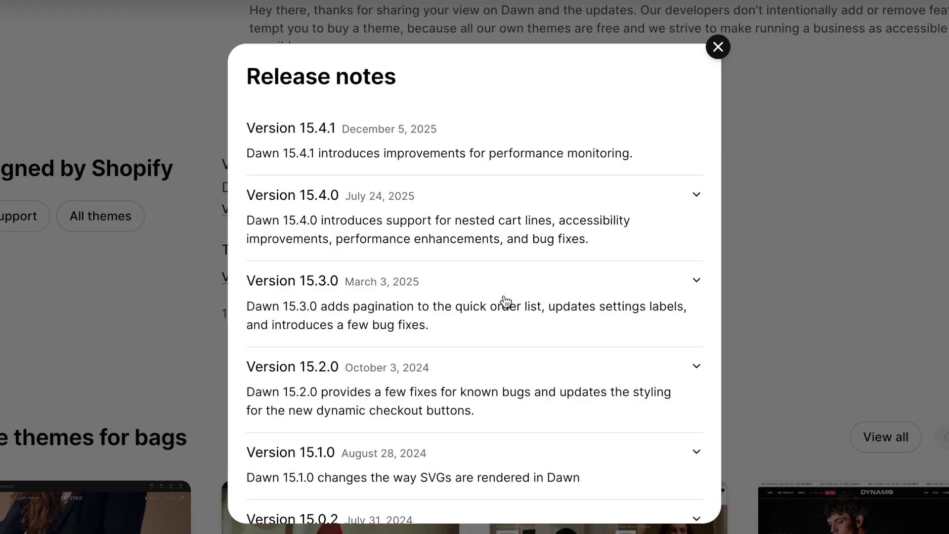
{"action": "scroll", "coordinate": [505, 302], "scroll_direction": "down", "scroll_amount": 4}
{"action": "scroll", "coordinate": [505, 301], "scroll_direction": "down", "scroll_amount": 5}
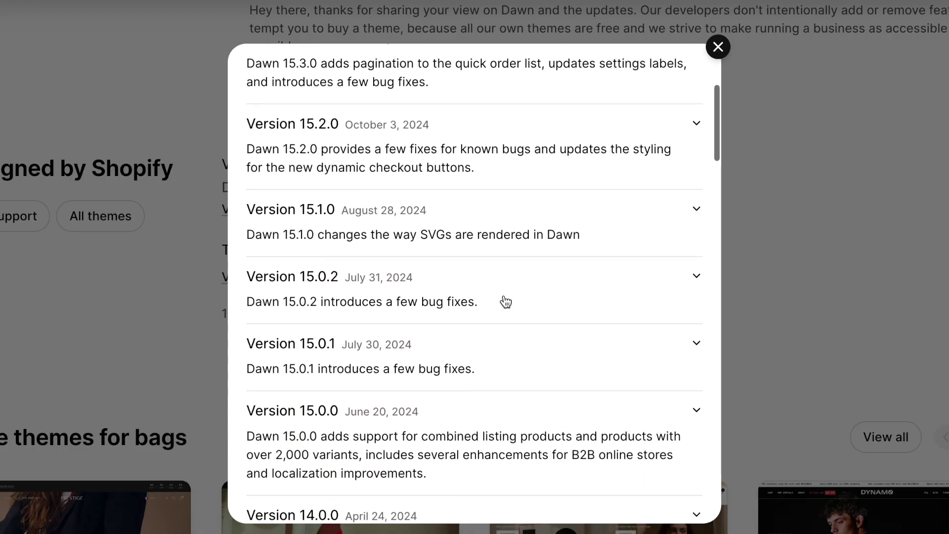
{"action": "scroll", "coordinate": [505, 302], "scroll_direction": "down", "scroll_amount": 5}
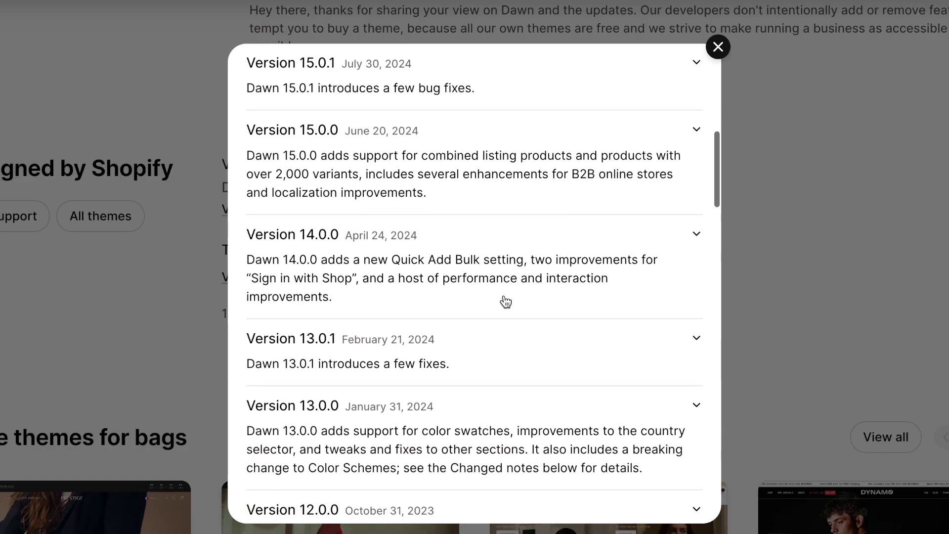
{"action": "scroll", "coordinate": [505, 301], "scroll_direction": "down", "scroll_amount": 2}
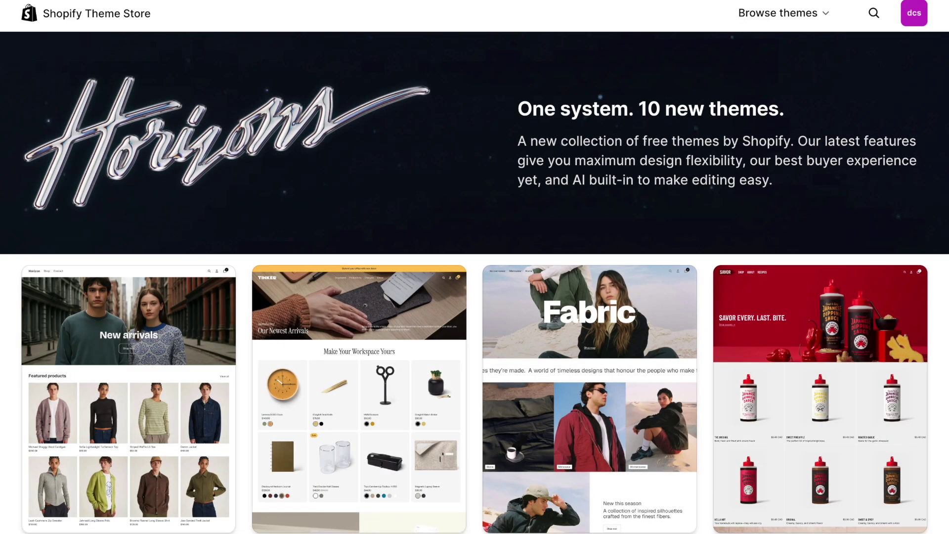
Append a Custom section to the collection template and open its block list.
{"action": "scroll", "coordinate": [474, 297], "scroll_direction": "down", "scroll_amount": 3}
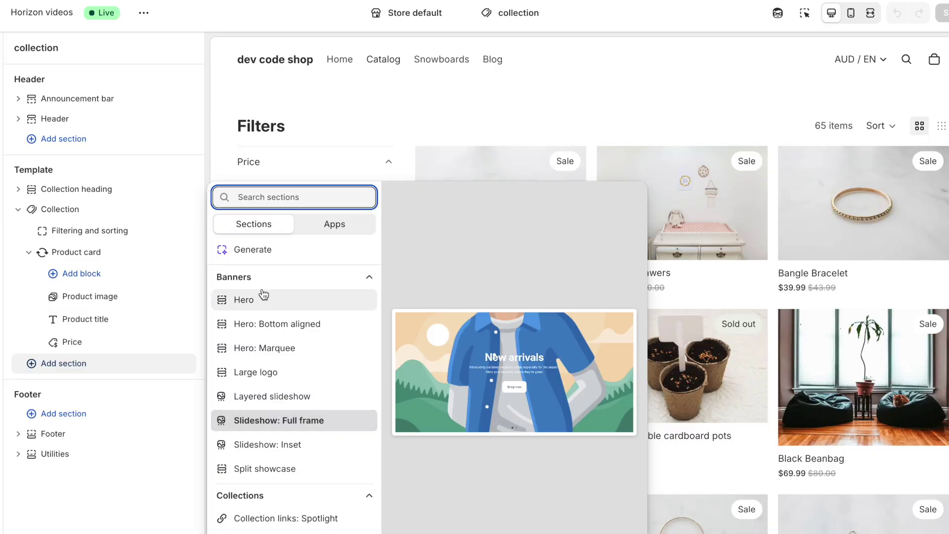
{"action": "scroll", "coordinate": [275, 335], "scroll_direction": "down", "scroll_amount": 15}
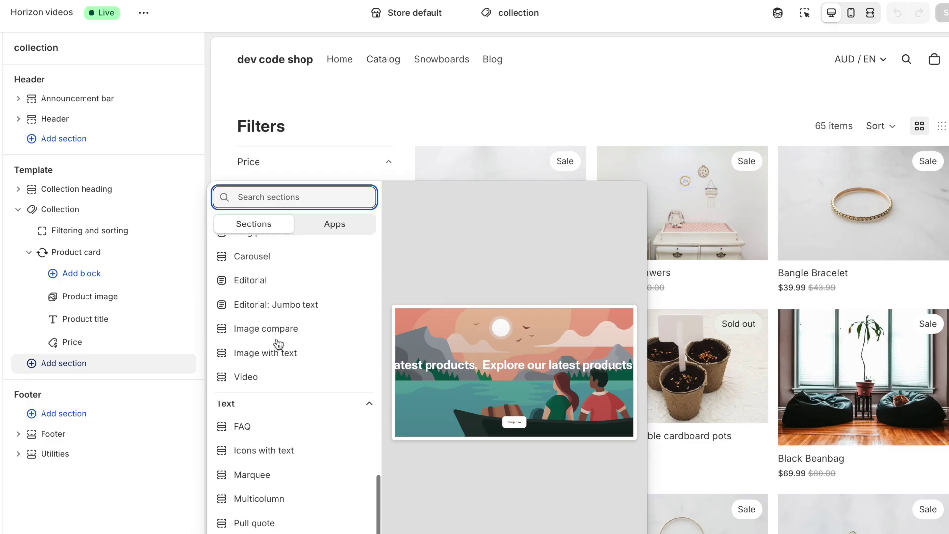
{"action": "scroll", "coordinate": [279, 344], "scroll_direction": "up", "scroll_amount": 8}
{"action": "left_click", "coordinate": [275, 362]}
{"action": "left_click", "coordinate": [71, 386]}
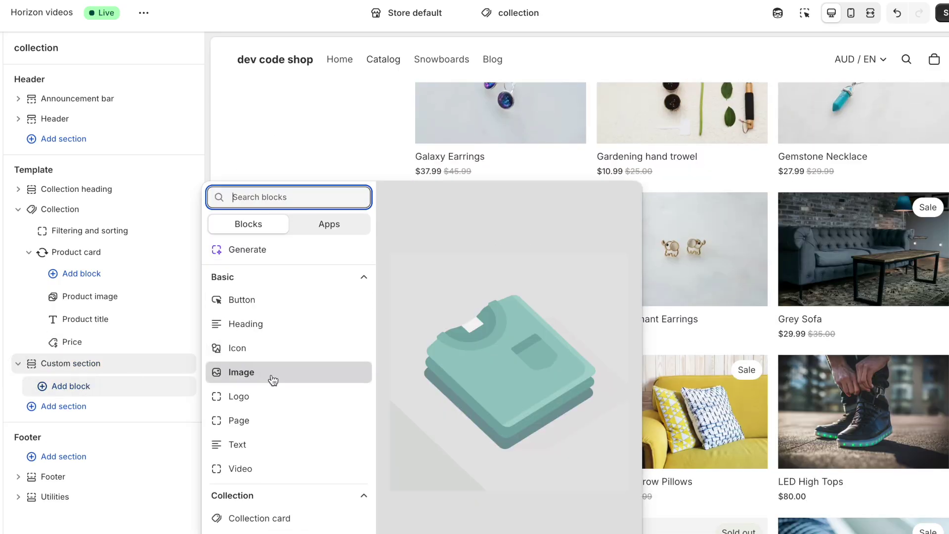
{"action": "scroll", "coordinate": [273, 380], "scroll_direction": "down", "scroll_amount": 7}
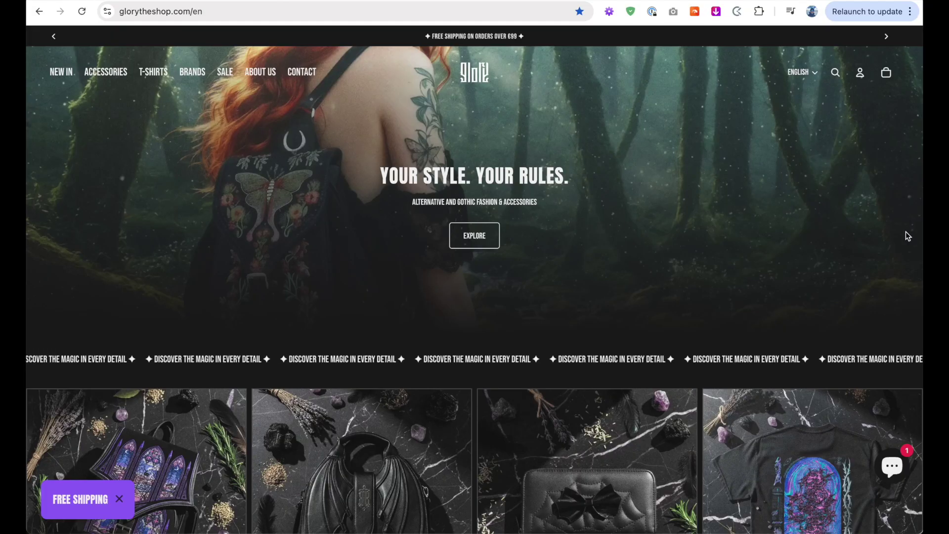
Scroll glorytheshop.com's homepage from the hero banner down to the Sale products.
{"action": "scroll", "coordinate": [906, 231], "scroll_direction": "down", "scroll_amount": 5}
{"action": "scroll", "coordinate": [907, 236], "scroll_direction": "down", "scroll_amount": 15}
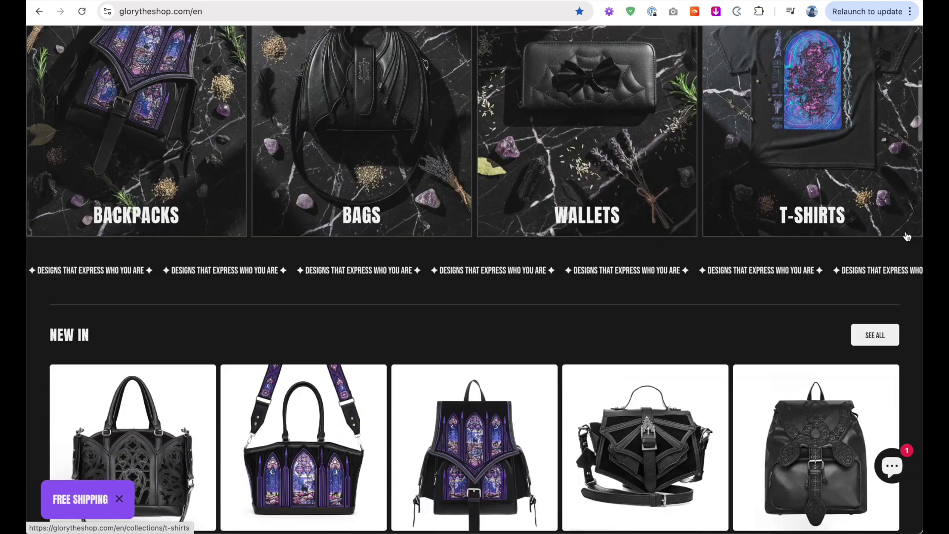
{"action": "scroll", "coordinate": [907, 236], "scroll_direction": "down", "scroll_amount": 12}
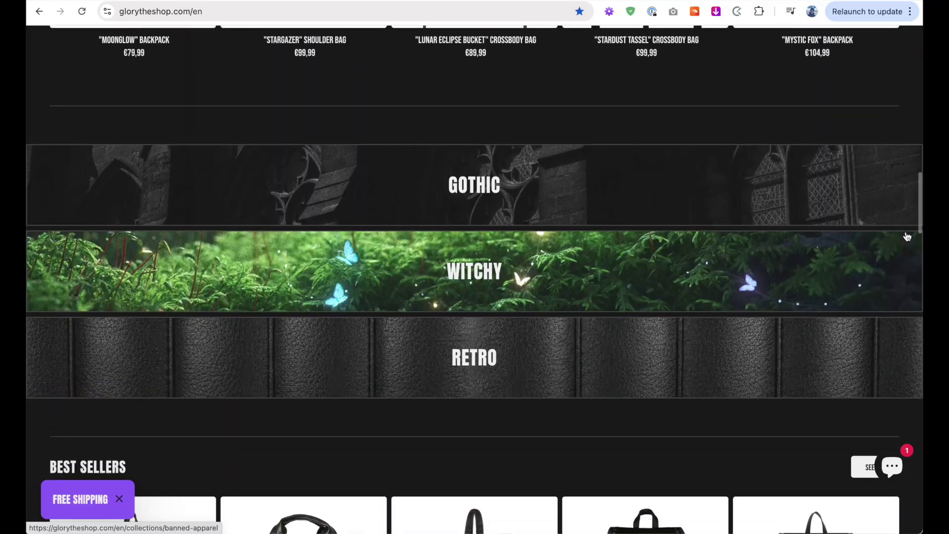
{"action": "scroll", "coordinate": [908, 236], "scroll_direction": "down", "scroll_amount": 20}
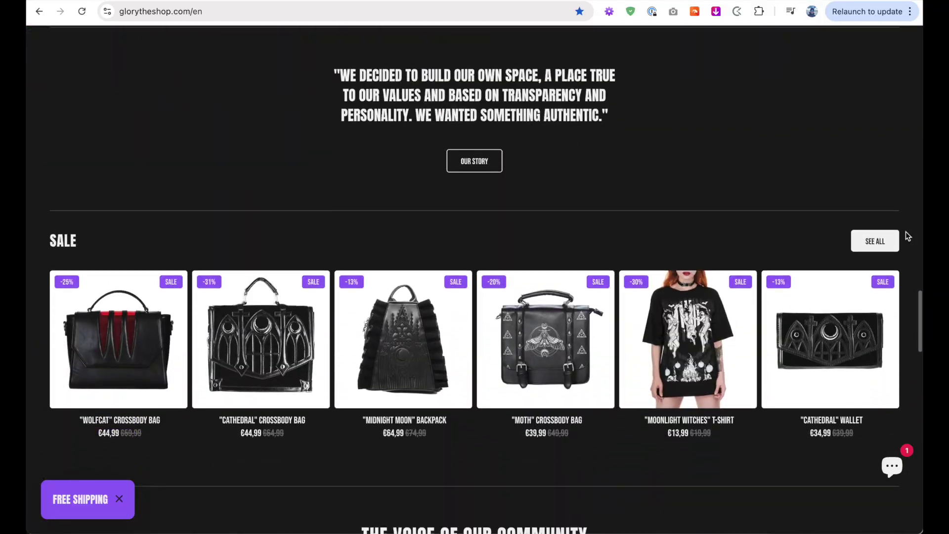
{"action": "scroll", "coordinate": [907, 236], "scroll_direction": "down", "scroll_amount": 15}
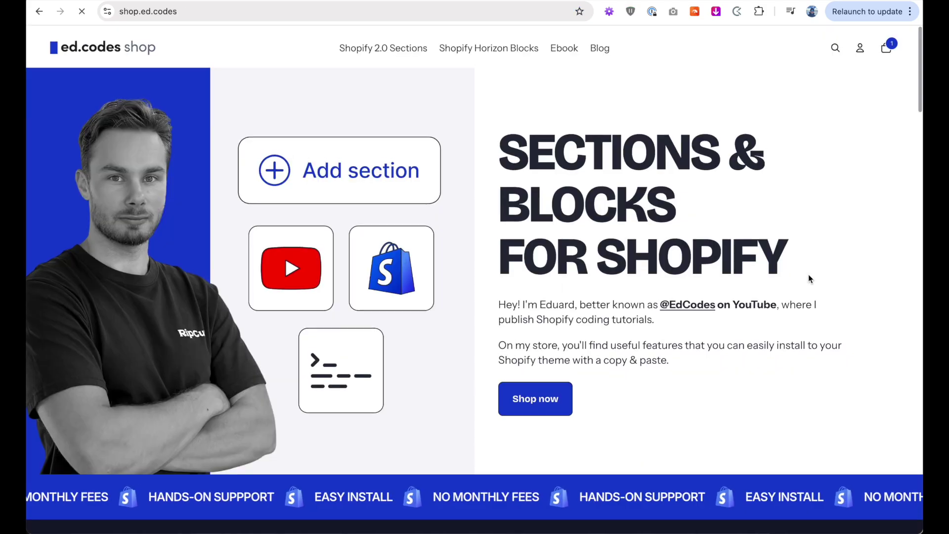
{"action": "scroll", "coordinate": [809, 274], "scroll_direction": "down", "scroll_amount": 7}
{"action": "scroll", "coordinate": [809, 279], "scroll_direction": "down", "scroll_amount": 10}
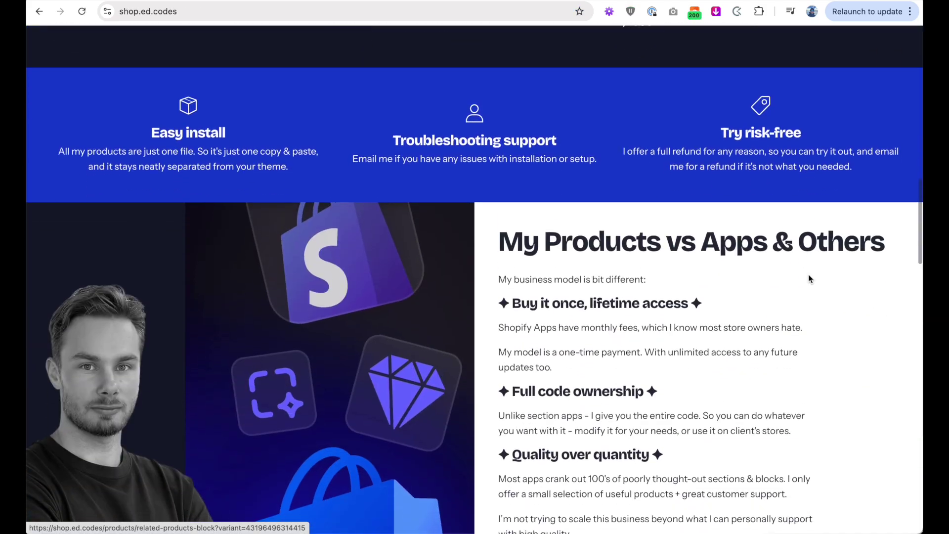
{"action": "scroll", "coordinate": [809, 278], "scroll_direction": "down", "scroll_amount": 10}
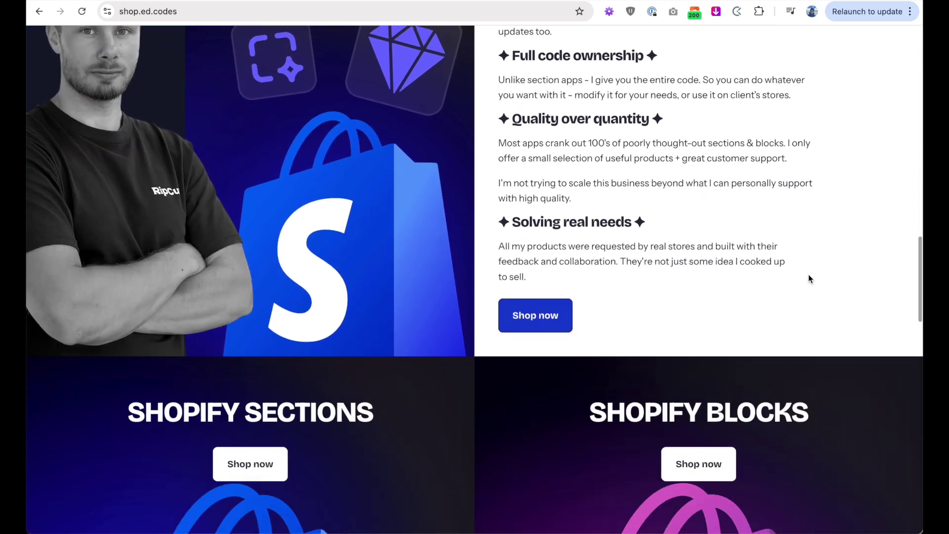
{"action": "scroll", "coordinate": [810, 279], "scroll_direction": "down", "scroll_amount": 15}
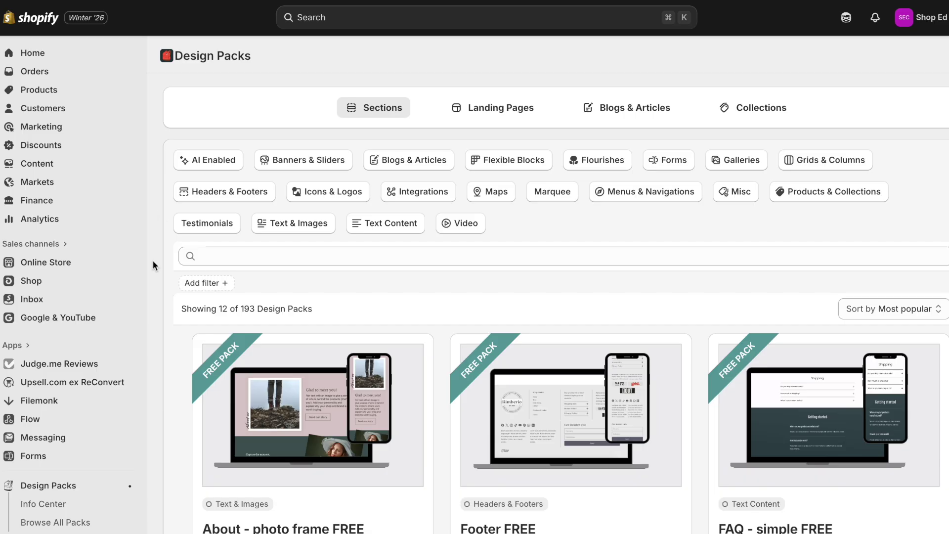
Filter the Design Packs list to the Maps category.
{"action": "scroll", "coordinate": [435, 397], "scroll_direction": "down", "scroll_amount": 3}
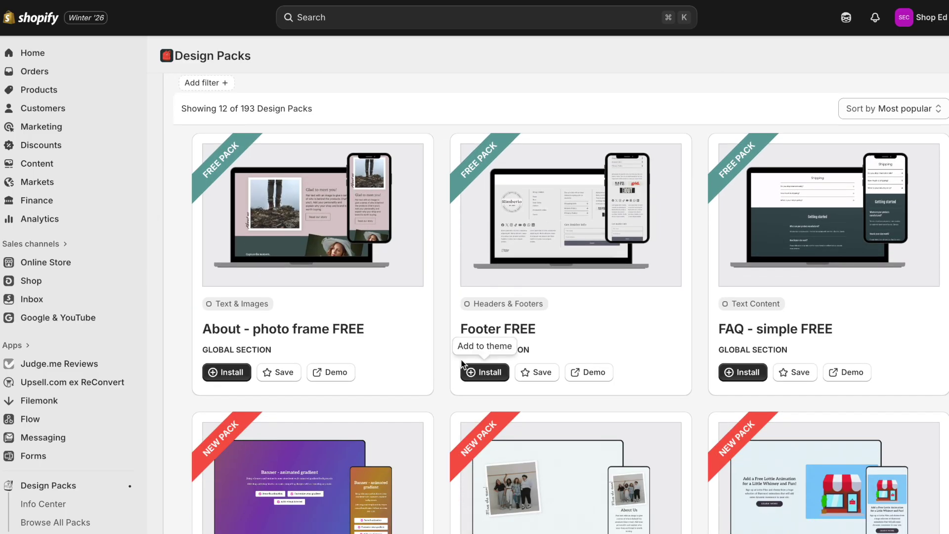
{"action": "scroll", "coordinate": [462, 365], "scroll_direction": "down", "scroll_amount": 6}
{"action": "scroll", "coordinate": [466, 194], "scroll_direction": "up", "scroll_amount": 10}
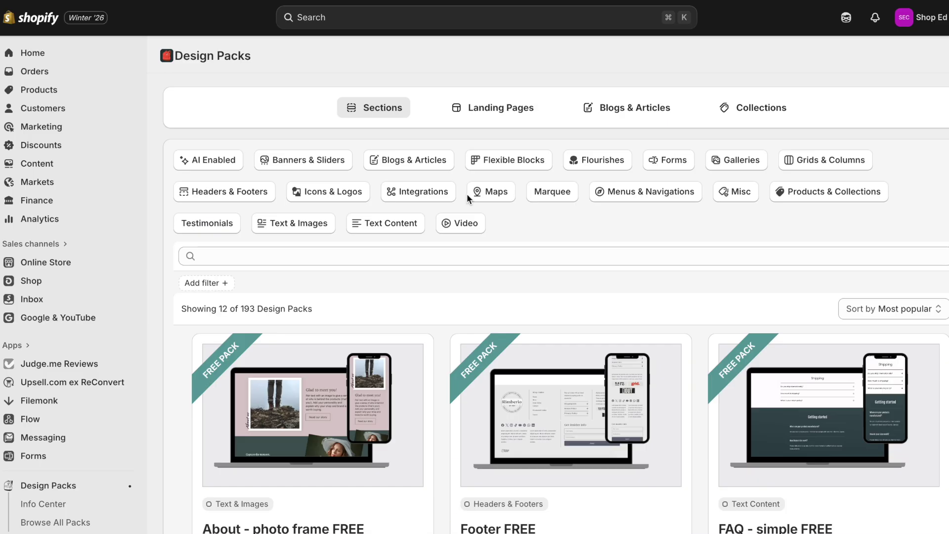
{"action": "left_click", "coordinate": [502, 199]}
Open the Address - map pack's detail view.
{"action": "scroll", "coordinate": [447, 349], "scroll_direction": "down", "scroll_amount": 5}
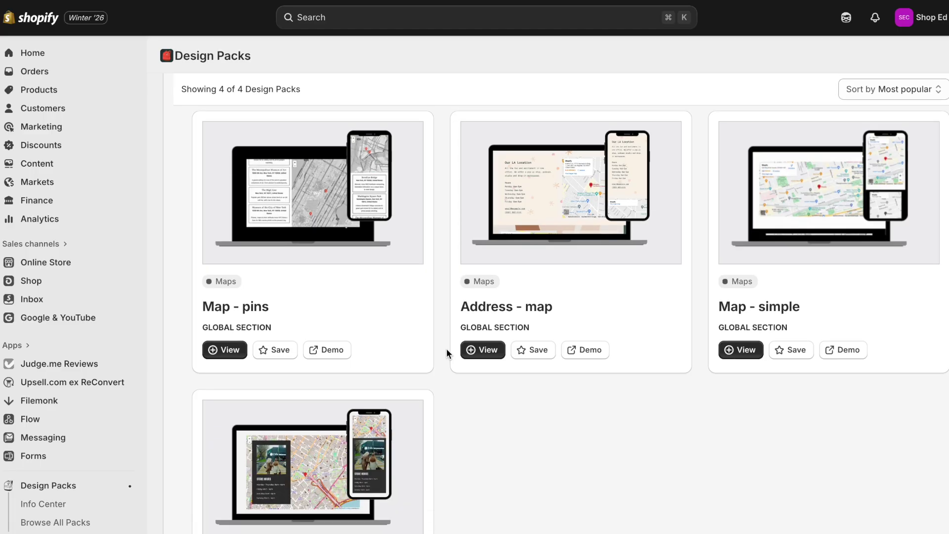
{"action": "left_click", "coordinate": [491, 351]}
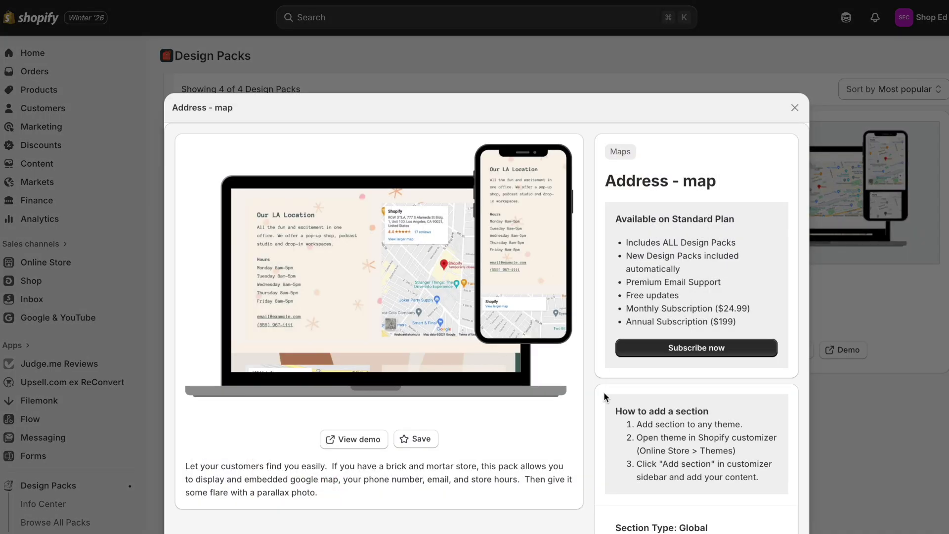
{"action": "scroll", "coordinate": [604, 392], "scroll_direction": "down", "scroll_amount": 2}
{"action": "scroll", "coordinate": [604, 391], "scroll_direction": "up", "scroll_amount": 3}
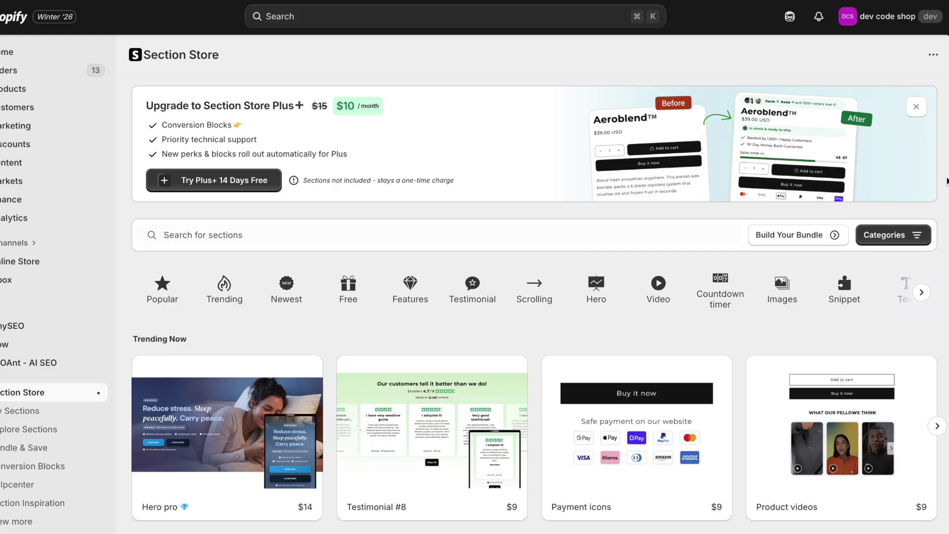
Scroll Section Store and open the free Counter section's preview.
{"action": "scroll", "coordinate": [947, 180], "scroll_direction": "down", "scroll_amount": 5}
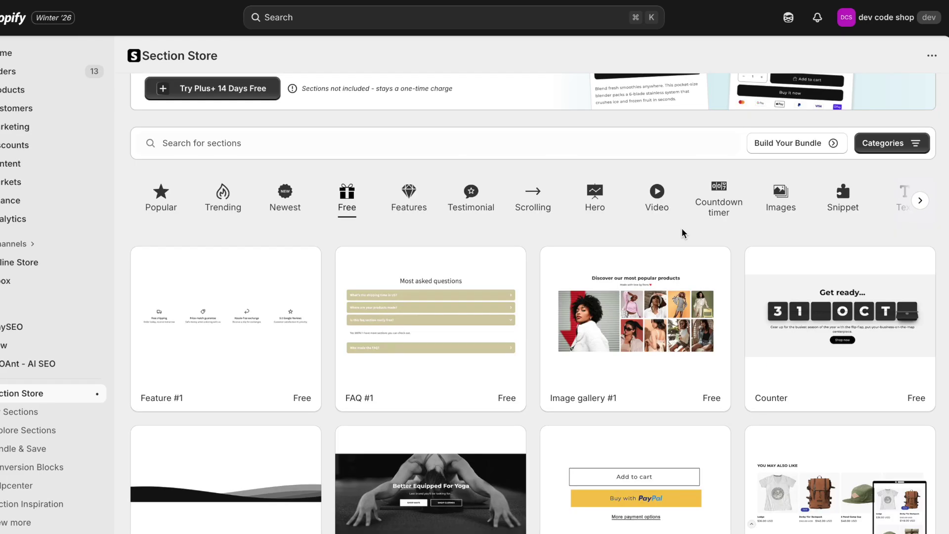
{"action": "left_click", "coordinate": [864, 313]}
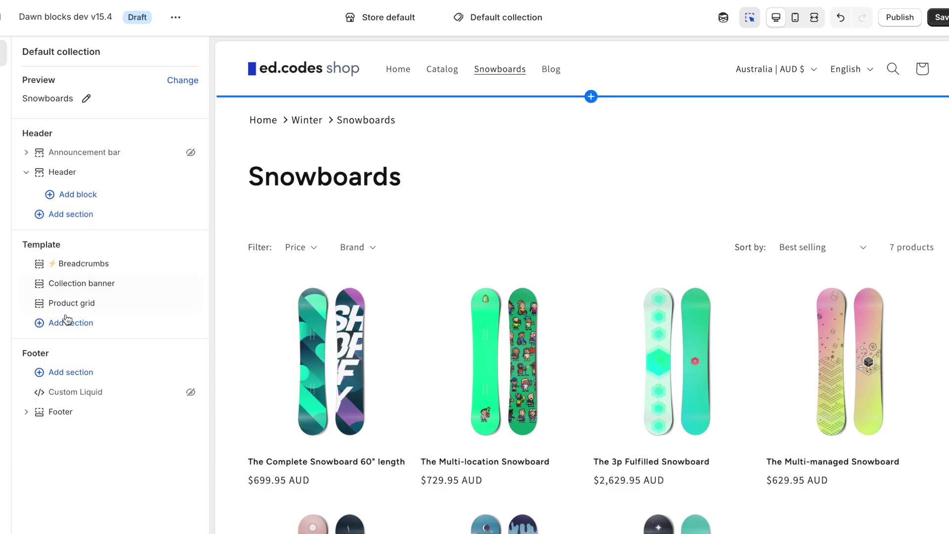
Add the SS - Counter section, move it just below Breadcrumbs, and expand it.
{"action": "left_click", "coordinate": [71, 324]}
{"action": "scroll", "coordinate": [270, 346], "scroll_direction": "down", "scroll_amount": 2}
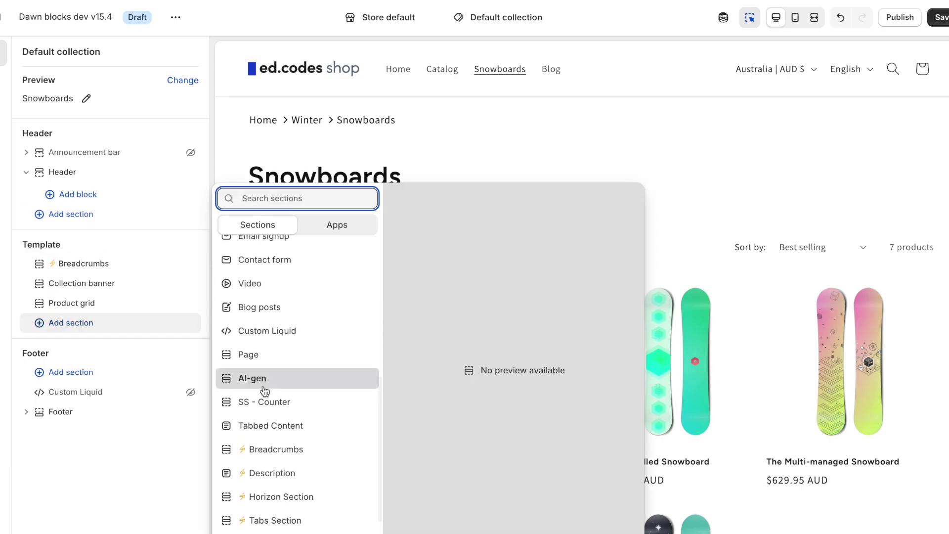
{"action": "left_click", "coordinate": [307, 402]}
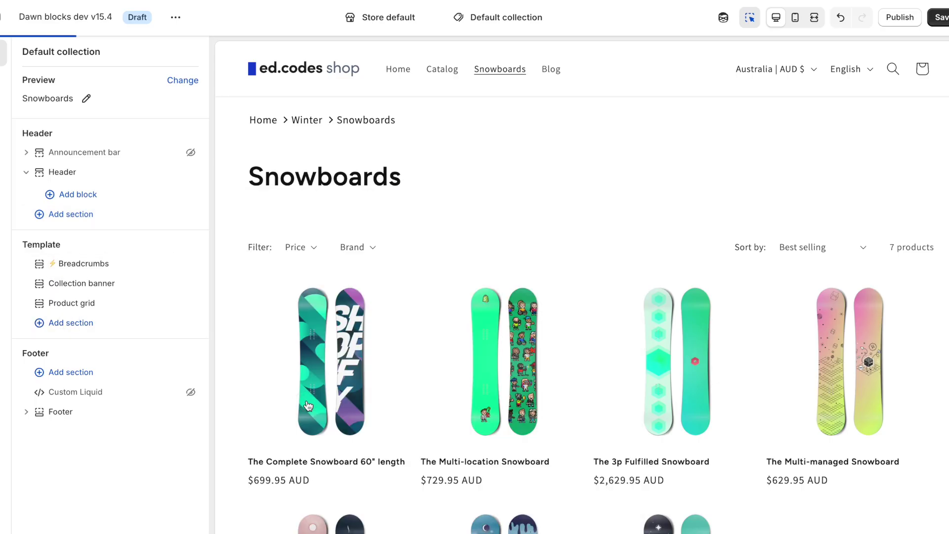
{"action": "left_click_drag", "start_coordinate": [94, 324], "coordinate": [10, 282]}
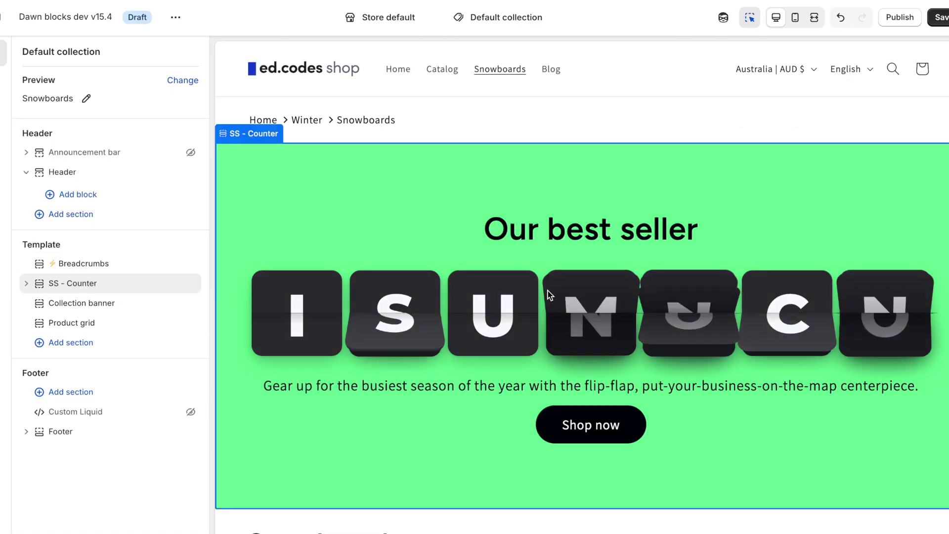
{"action": "left_click", "coordinate": [84, 280]}
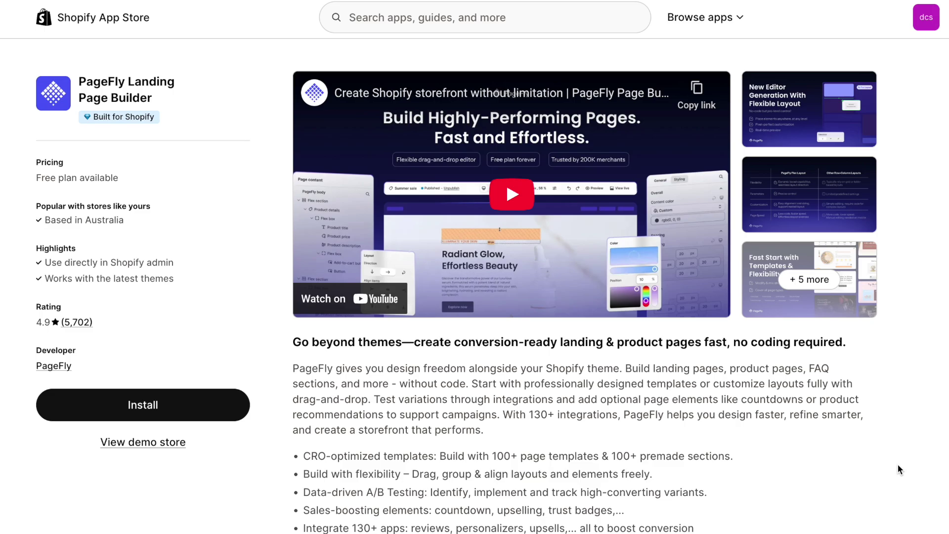
Start a new PageFly product page from the Runnor template.
{"action": "left_click", "coordinate": [818, 119]}
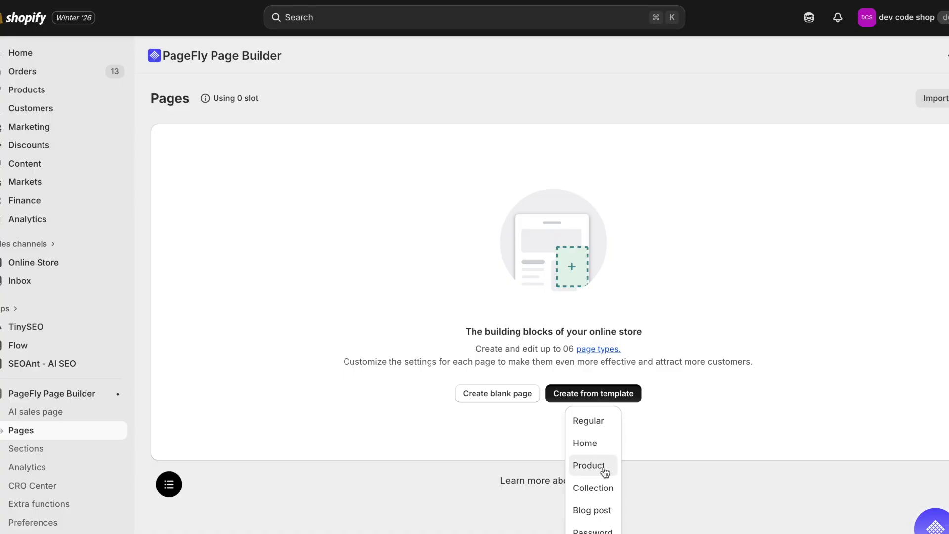
{"action": "left_click", "coordinate": [589, 465]}
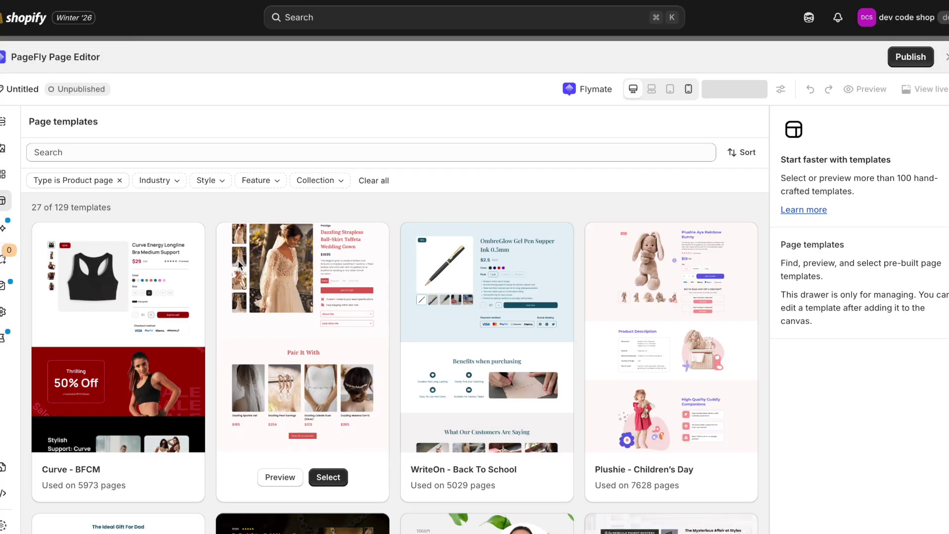
{"action": "scroll", "coordinate": [304, 322], "scroll_direction": "down", "scroll_amount": 15}
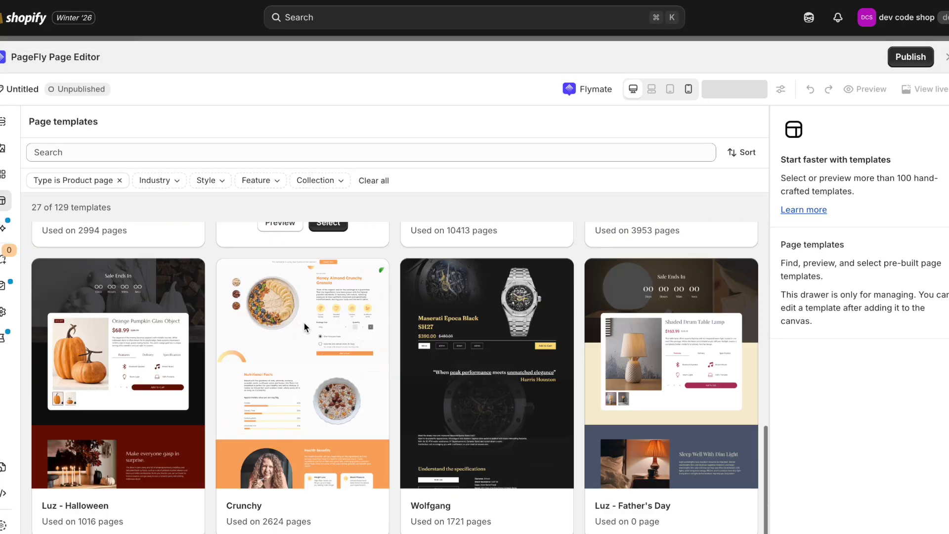
{"action": "scroll", "coordinate": [126, 346], "scroll_direction": "up", "scroll_amount": 3}
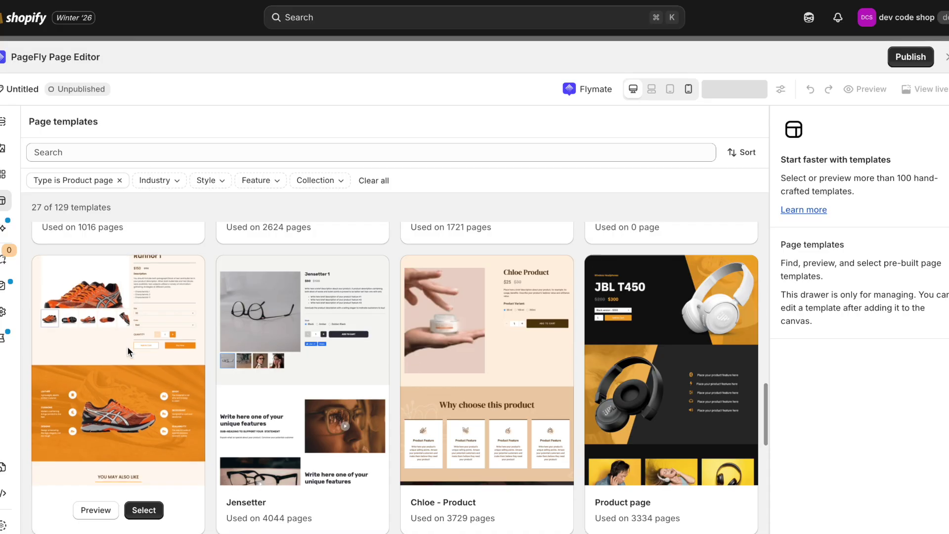
{"action": "left_click", "coordinate": [137, 516]}
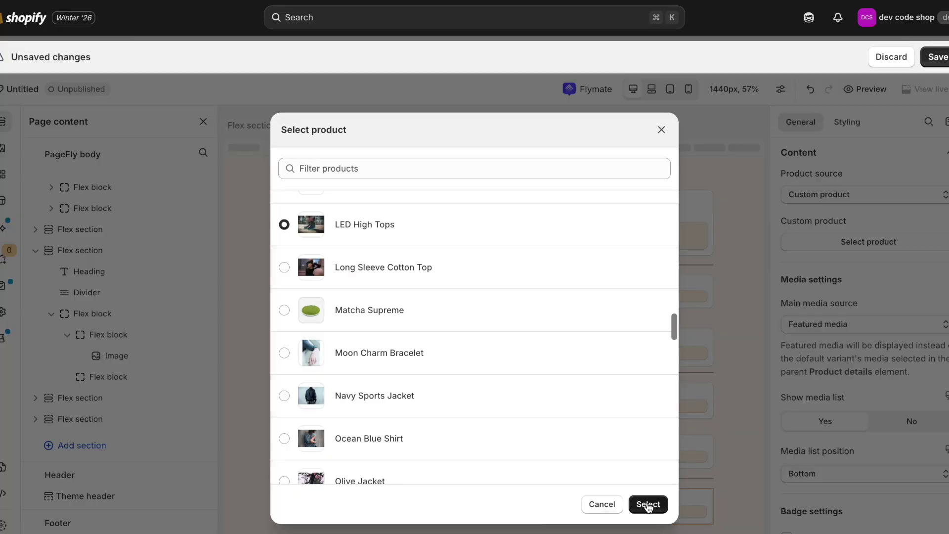
Set LED High Tops as the Product media product, then pick a product for Product title.
{"action": "left_click", "coordinate": [649, 506]}
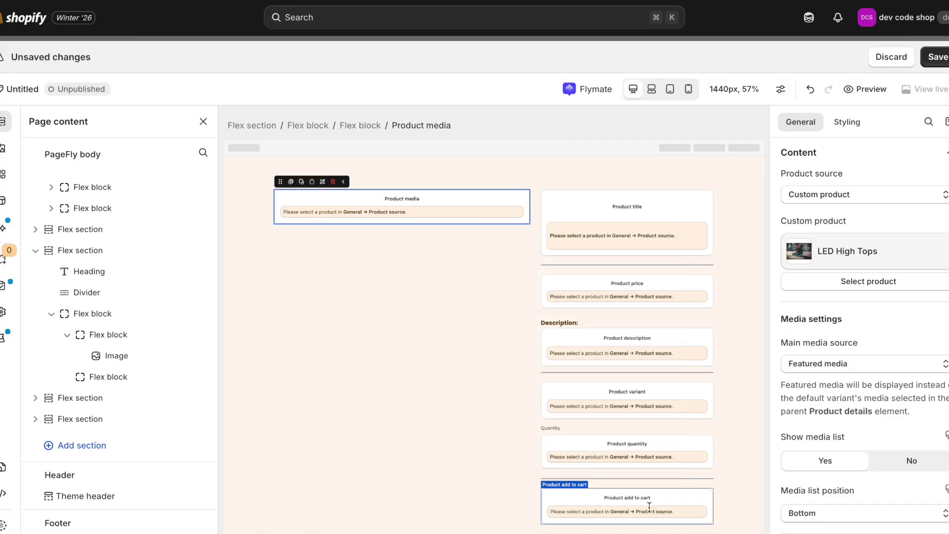
{"action": "left_click", "coordinate": [631, 223]}
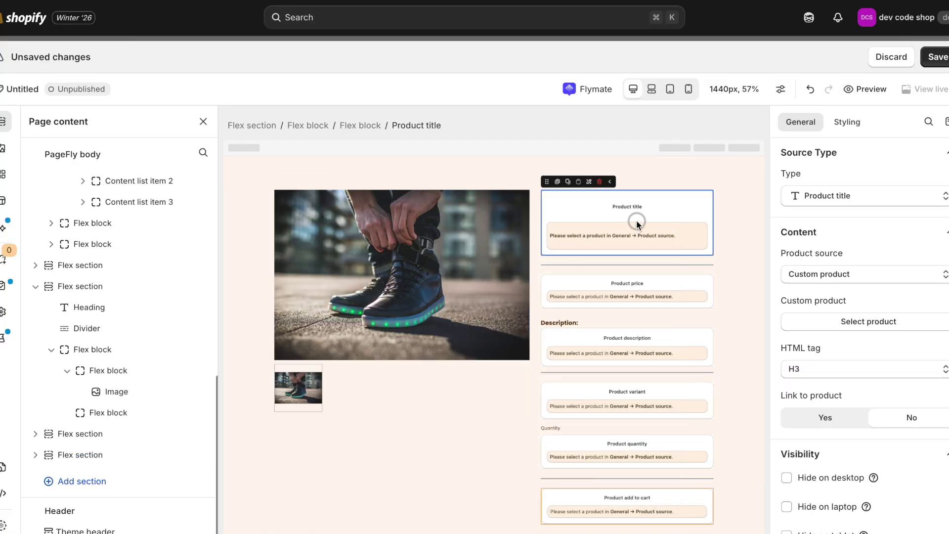
{"action": "left_click", "coordinate": [854, 322]}
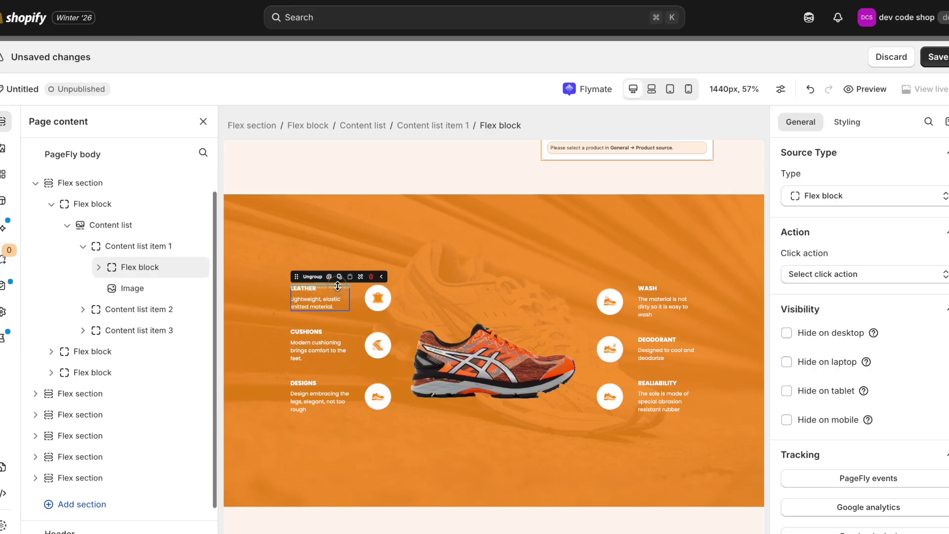
{"action": "left_click", "coordinate": [375, 299]}
Delete the Social Proof video section.
{"action": "scroll", "coordinate": [375, 309], "scroll_direction": "down", "scroll_amount": 10}
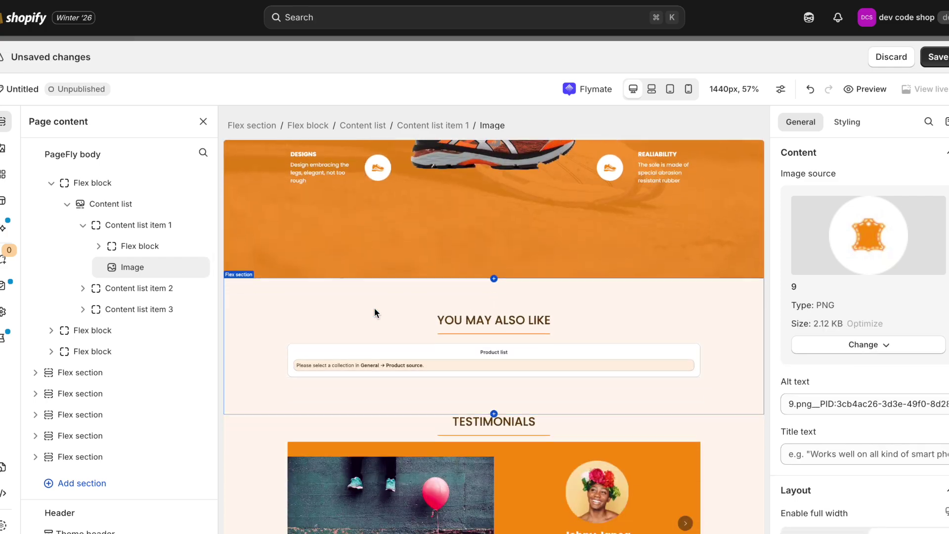
{"action": "left_click", "coordinate": [686, 366]}
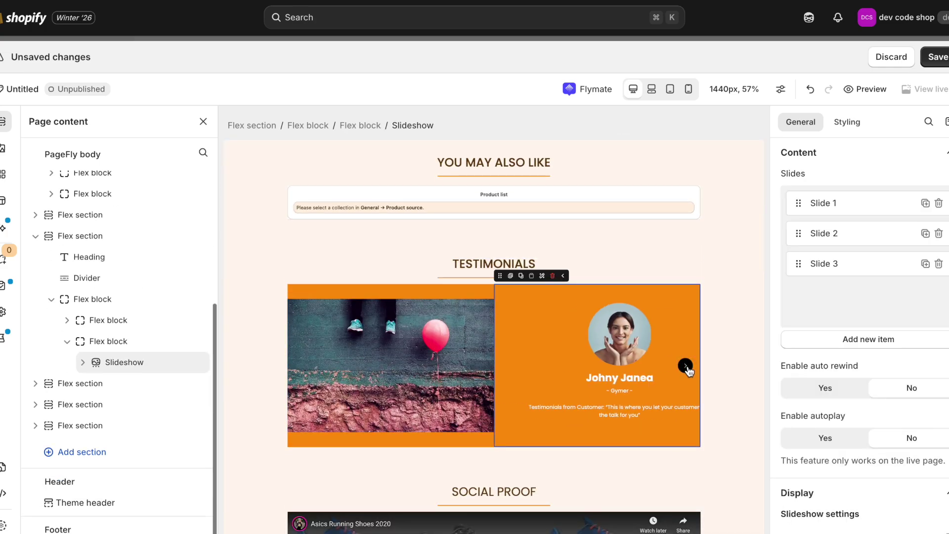
{"action": "scroll", "coordinate": [593, 366], "scroll_direction": "down", "scroll_amount": 5}
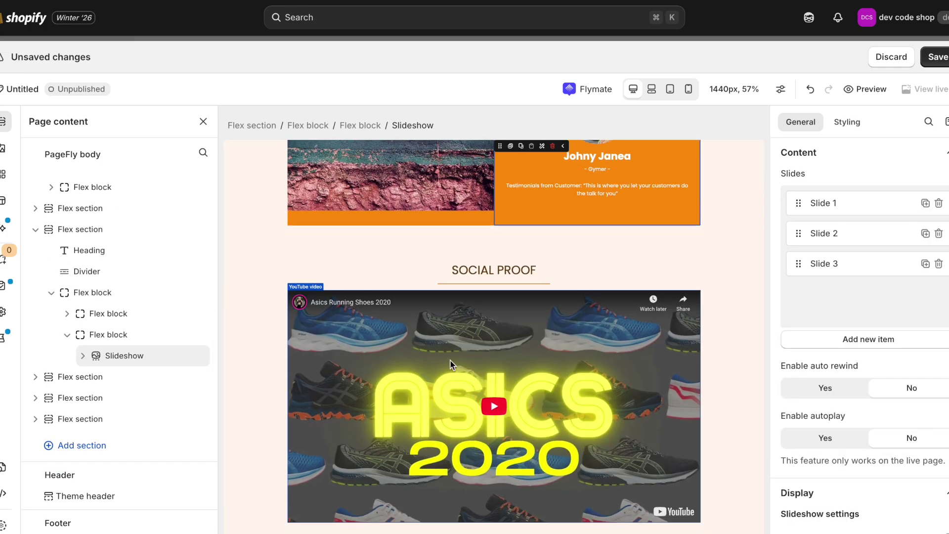
{"action": "scroll", "coordinate": [642, 336], "scroll_direction": "up", "scroll_amount": 1}
{"action": "left_click", "coordinate": [739, 309]}
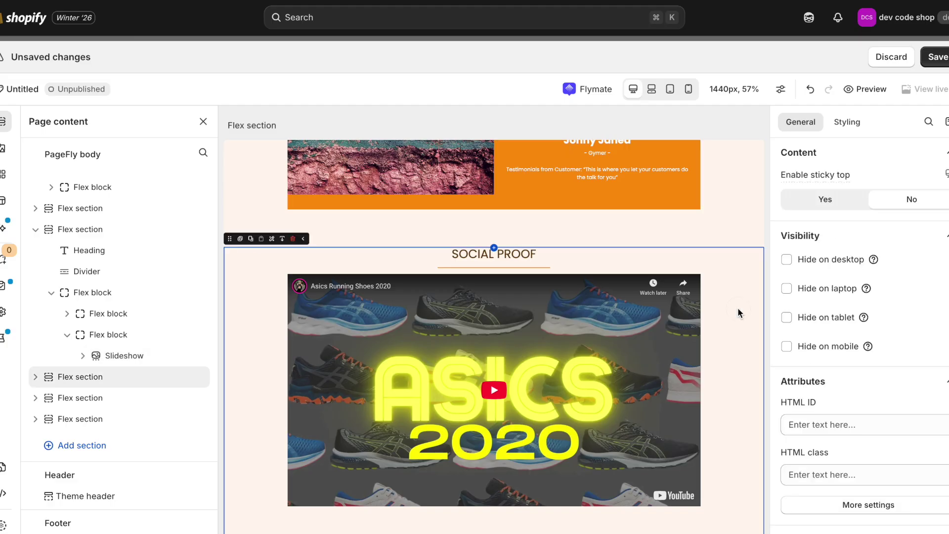
{"action": "left_click", "coordinate": [293, 239]}
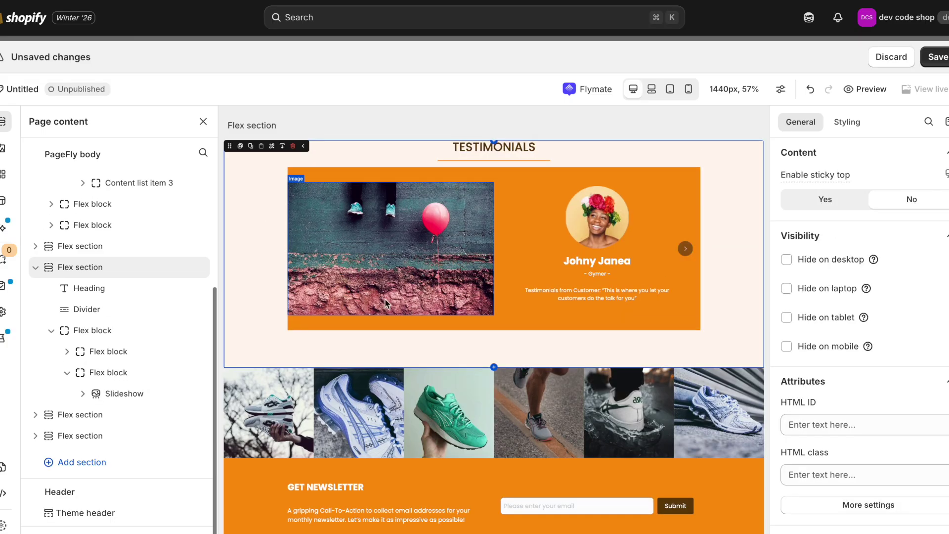
Delete the testimonials slideshow and reveal the remaining Flex block's contents.
{"action": "left_click", "coordinate": [657, 283]}
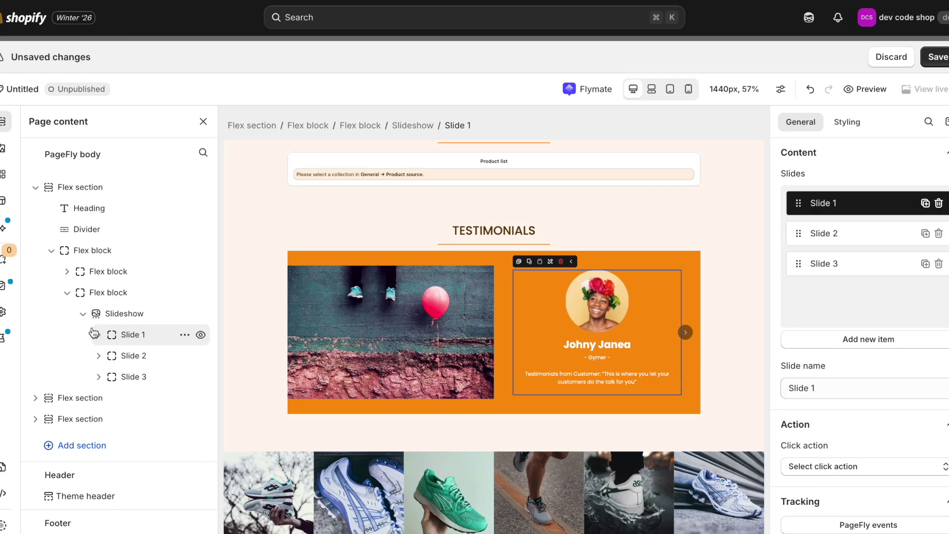
{"action": "left_click", "coordinate": [137, 313]}
{"action": "left_click", "coordinate": [182, 383]}
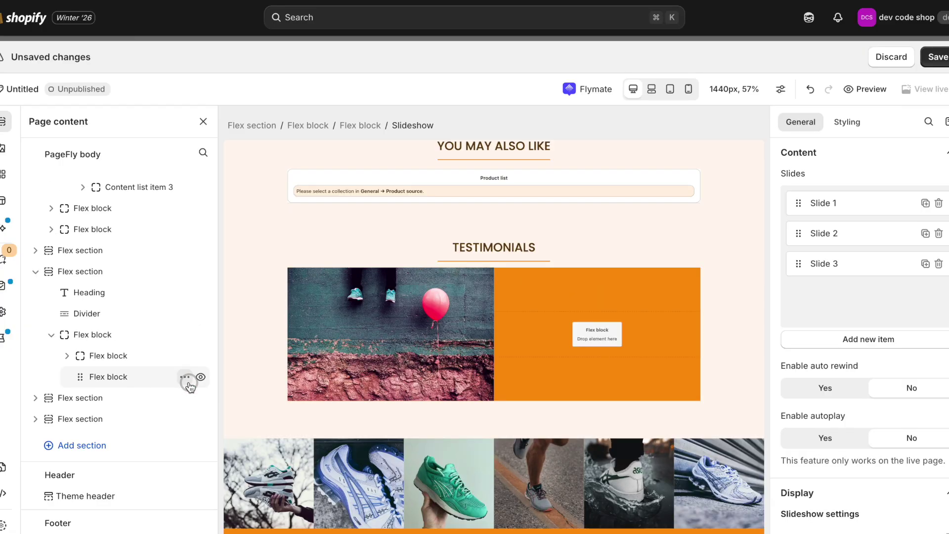
{"action": "left_click", "coordinate": [67, 355]}
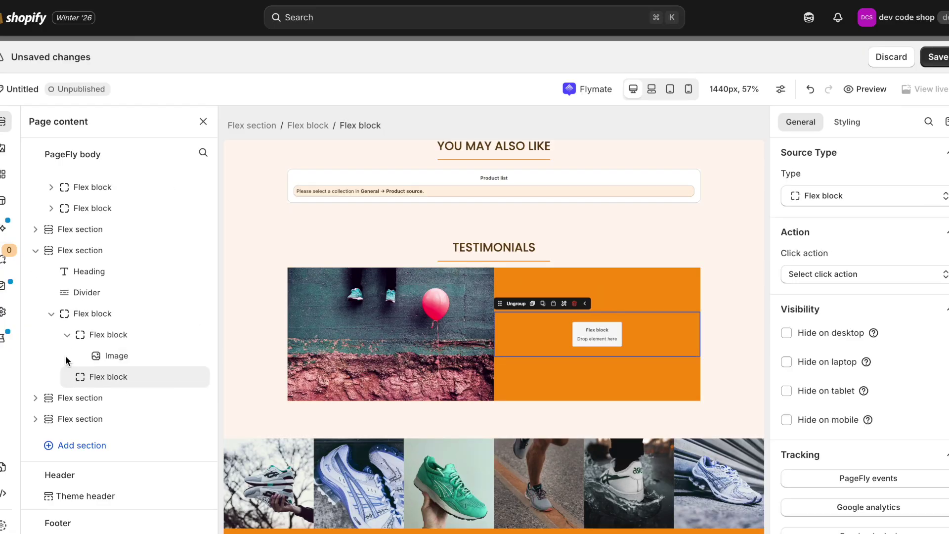